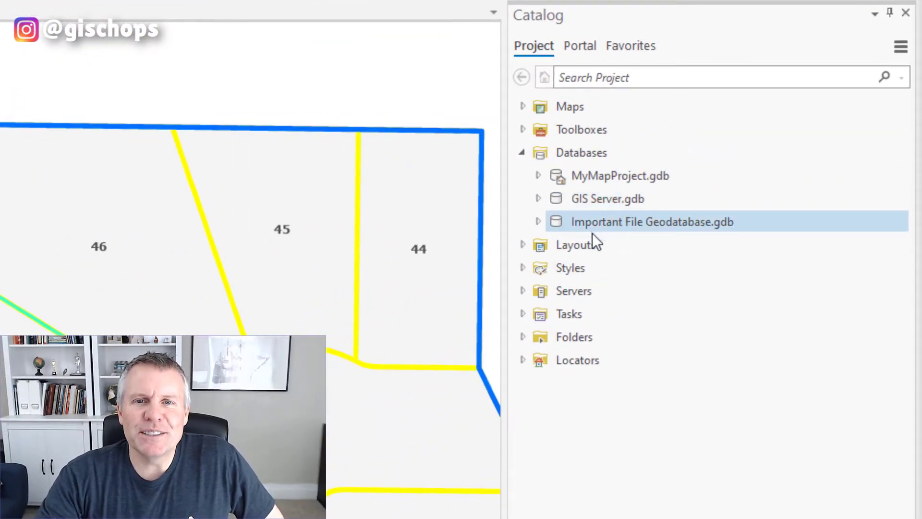
Read the type and location details of each of the three project geodatabases in Catalog
{"action": "mouse_move", "coordinate": [615, 179]}
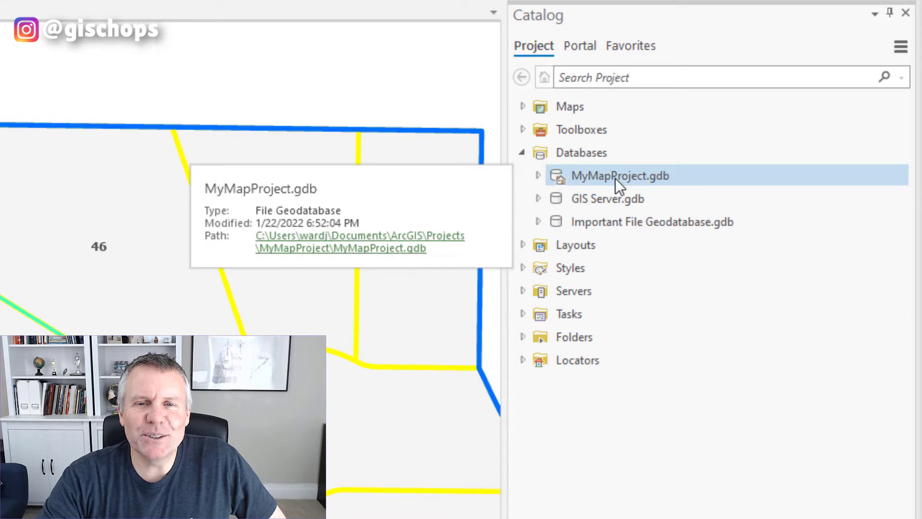
{"action": "mouse_move", "coordinate": [610, 203]}
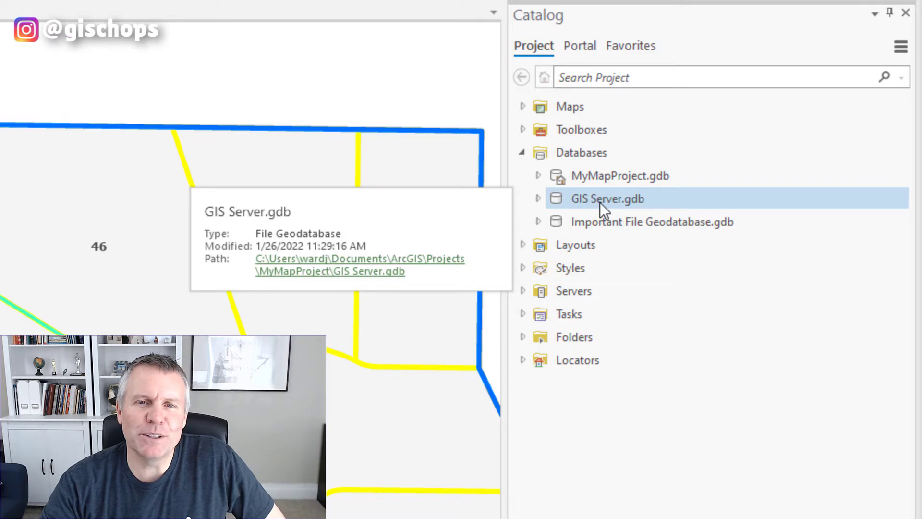
{"action": "mouse_move", "coordinate": [615, 229]}
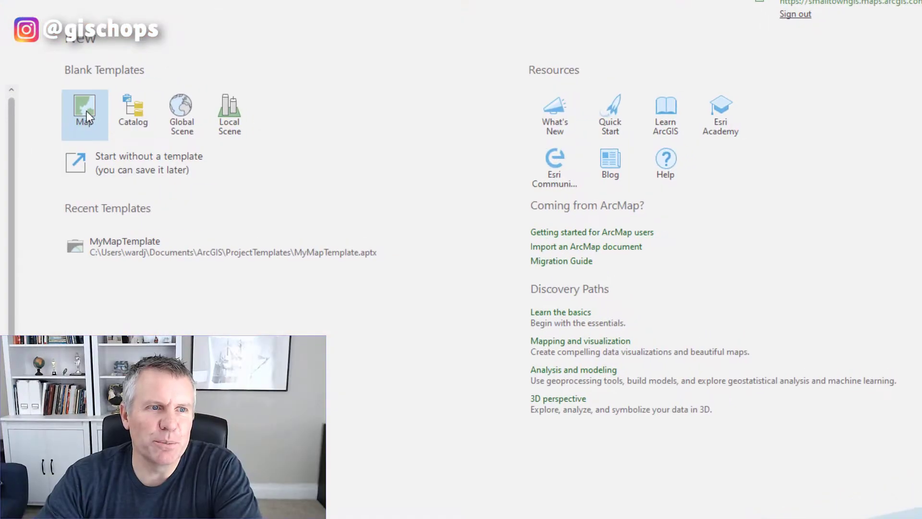
Create a new blank Map project named Test
{"action": "left_click", "coordinate": [87, 112]}
{"action": "double_click", "coordinate": [317, 156]}
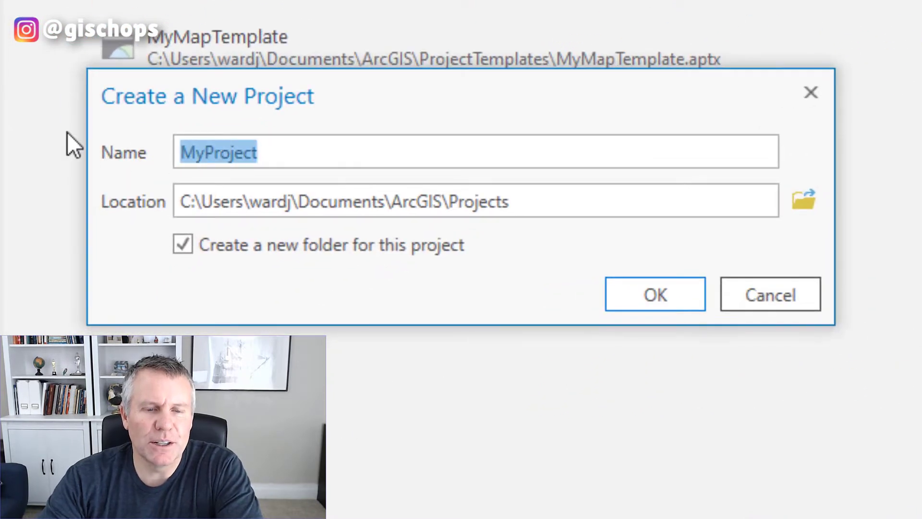
{"action": "type", "text": "Test"}
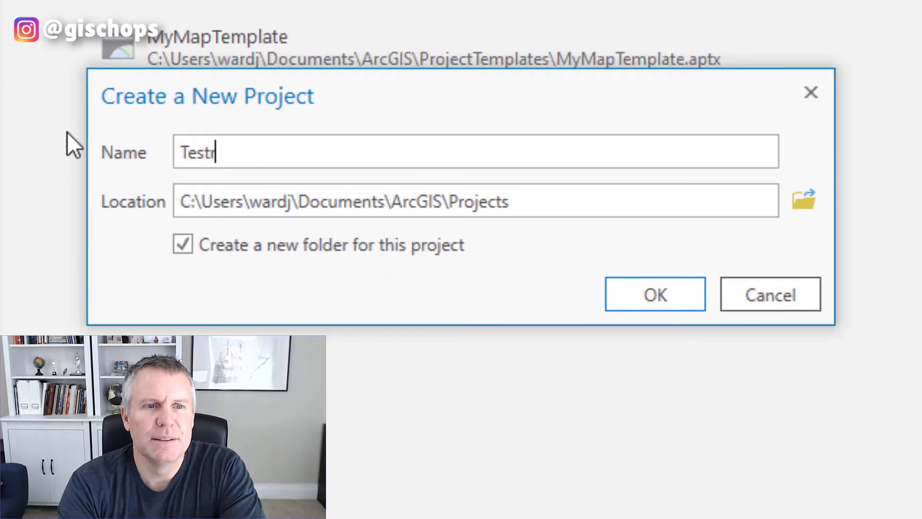
{"action": "key", "text": "Return"}
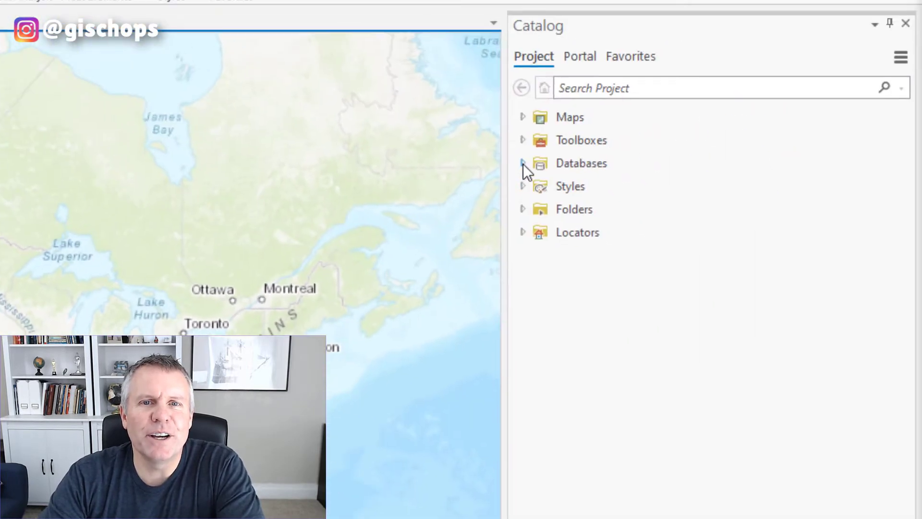
Confirm the Test project's Databases hold only Test.gdb, then view Favorites
{"action": "left_click", "coordinate": [522, 164]}
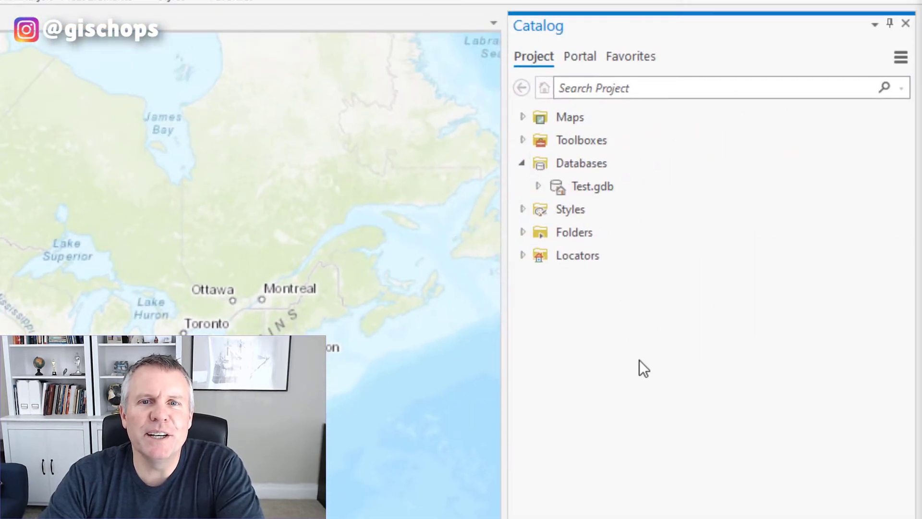
{"action": "left_click", "coordinate": [591, 187]}
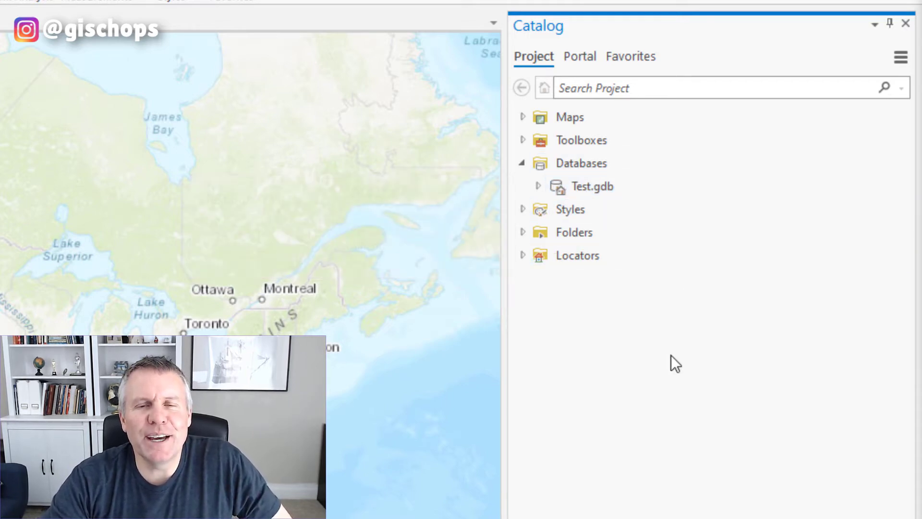
{"action": "left_click", "coordinate": [633, 57]}
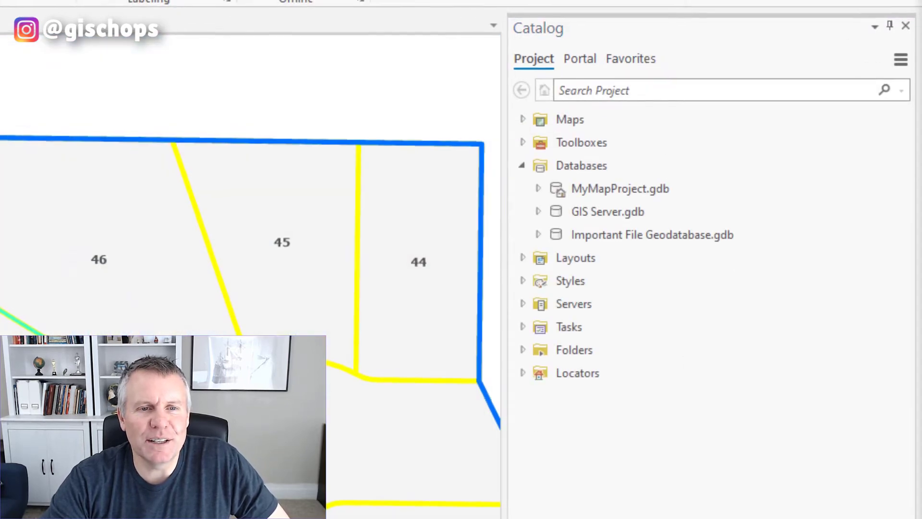
Add GIS Server.gdb and Important File Geodatabase.gdb to Favorites from their context menus
{"action": "left_click", "coordinate": [636, 211]}
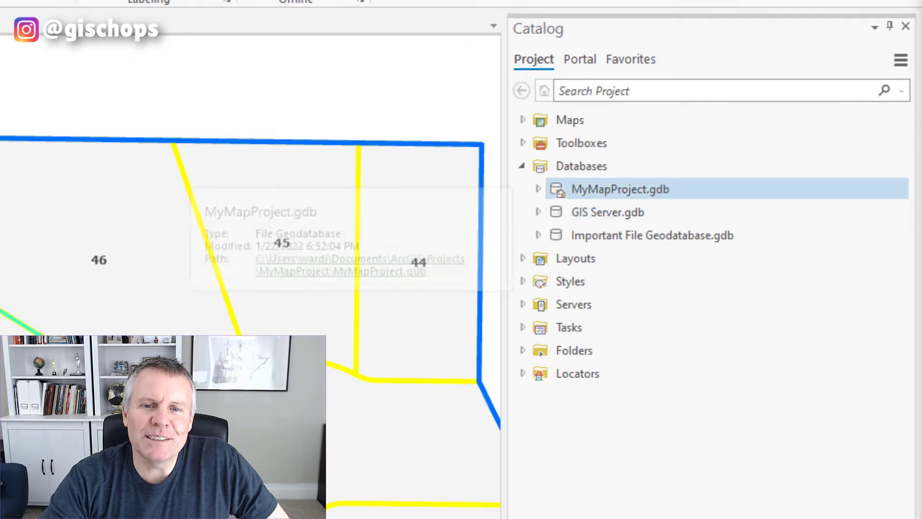
{"action": "right_click", "coordinate": [592, 210]}
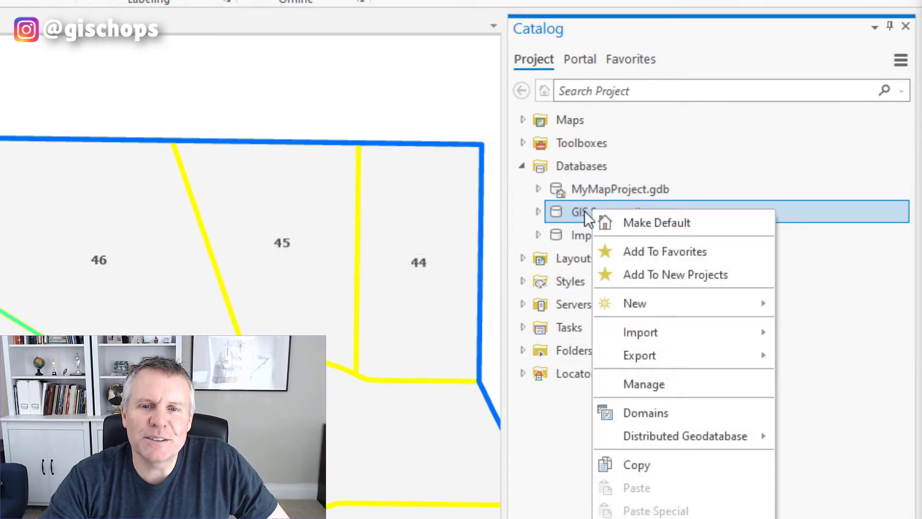
{"action": "left_click", "coordinate": [642, 251]}
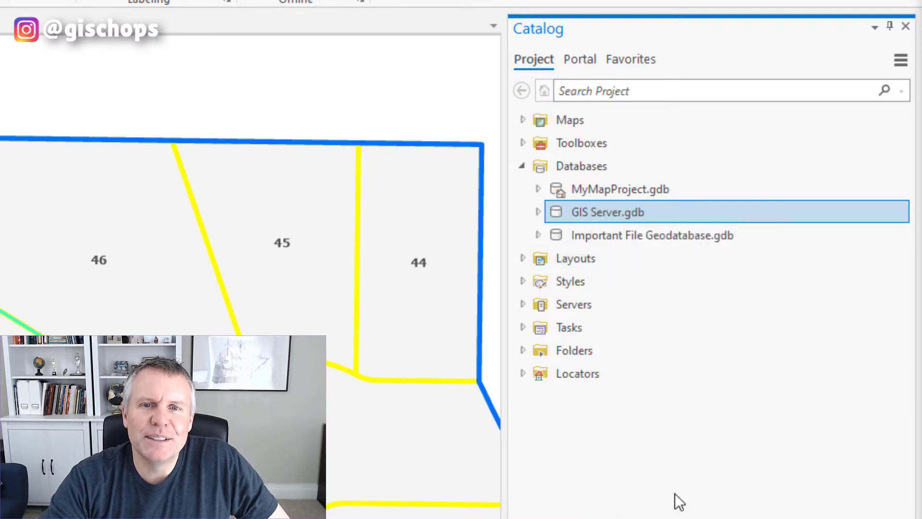
{"action": "left_click", "coordinate": [607, 239]}
{"action": "right_click", "coordinate": [608, 238]}
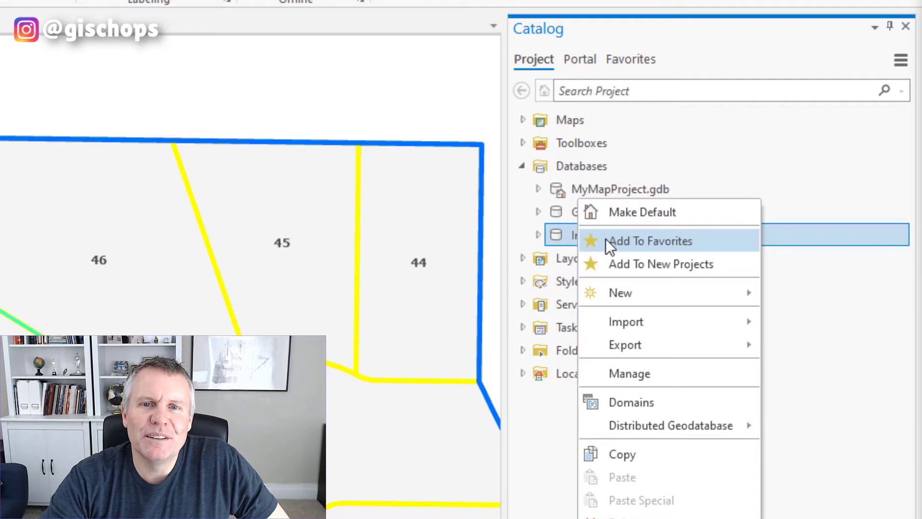
{"action": "left_click", "coordinate": [648, 247]}
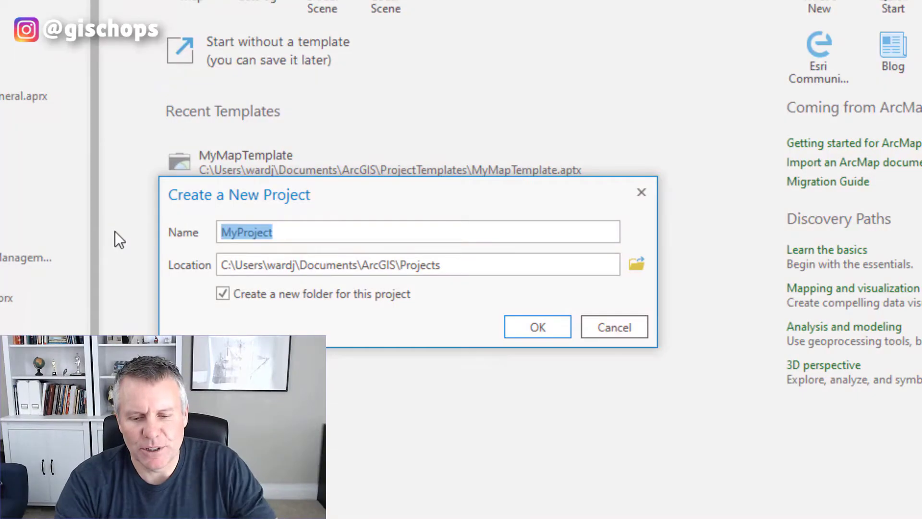
Create project Test3 and check that its Databases list only the Test3.gdb file geodatabase
{"action": "type", "text": "Test"}
{"action": "type", "text": "8"}
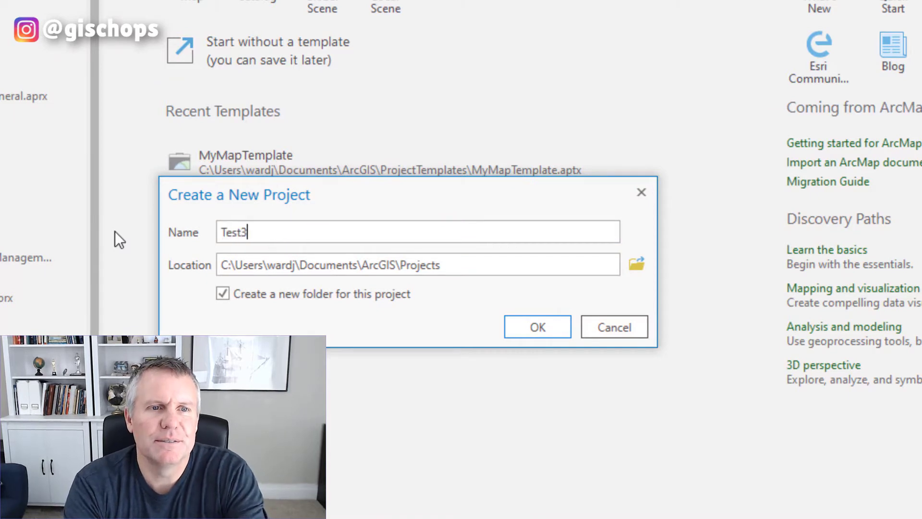
{"action": "key", "text": "Return"}
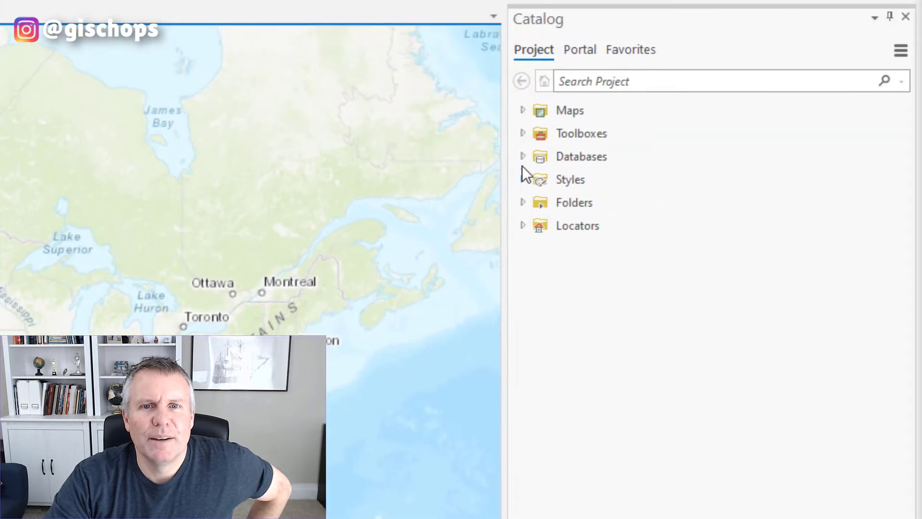
{"action": "left_click", "coordinate": [523, 156]}
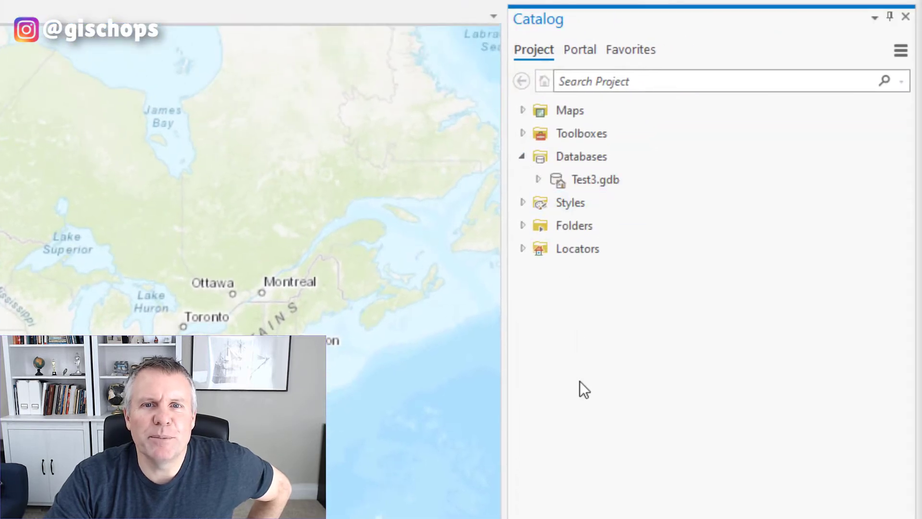
{"action": "left_click", "coordinate": [608, 185]}
{"action": "mouse_move", "coordinate": [601, 187]}
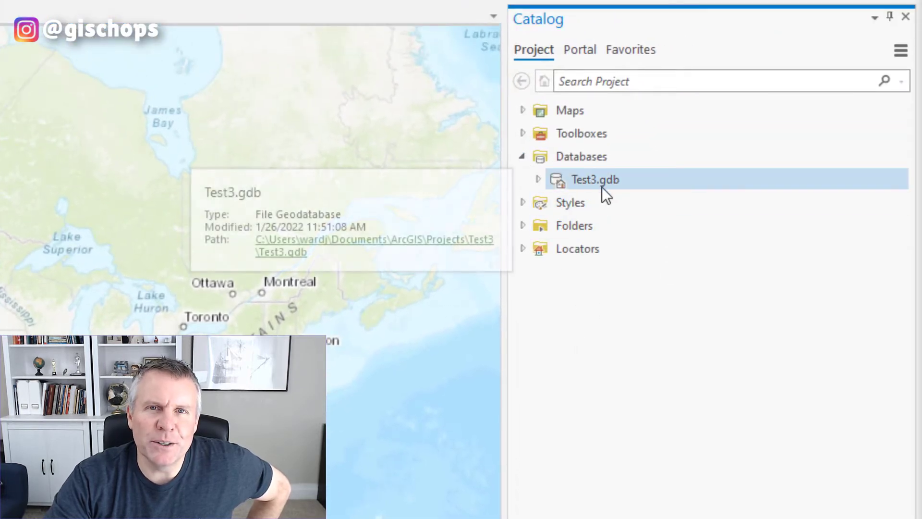
Add GIS Server.gdb and Important File Geodatabase.gdb from Favorites to the Test3 project
{"action": "left_click", "coordinate": [634, 50]}
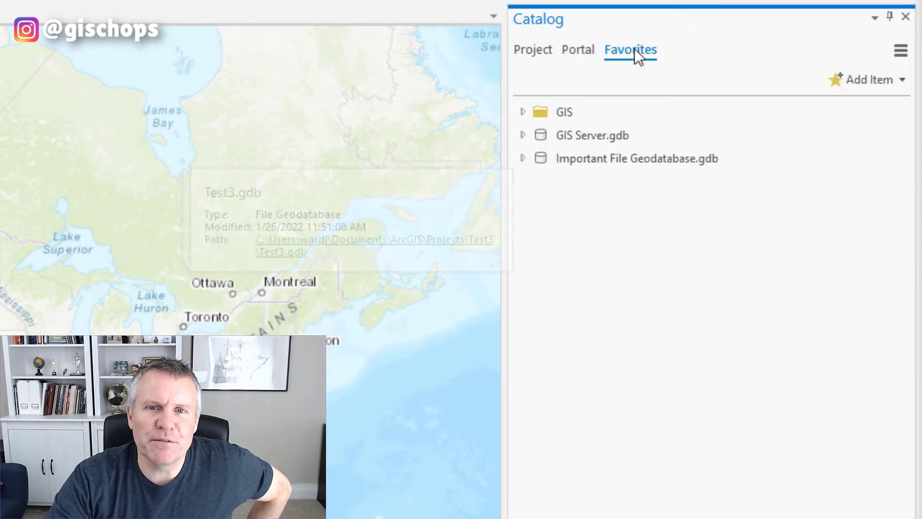
{"action": "left_click", "coordinate": [586, 138]}
{"action": "right_click", "coordinate": [586, 137]}
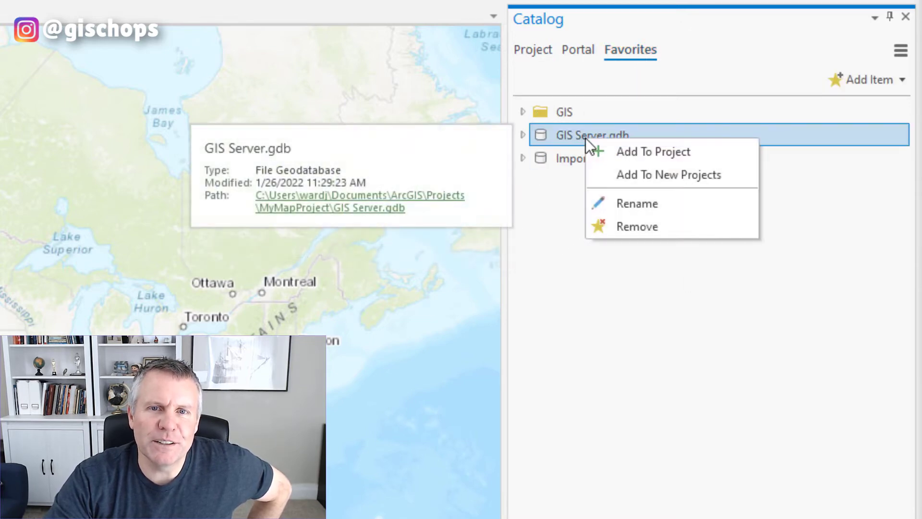
{"action": "left_click", "coordinate": [641, 153]}
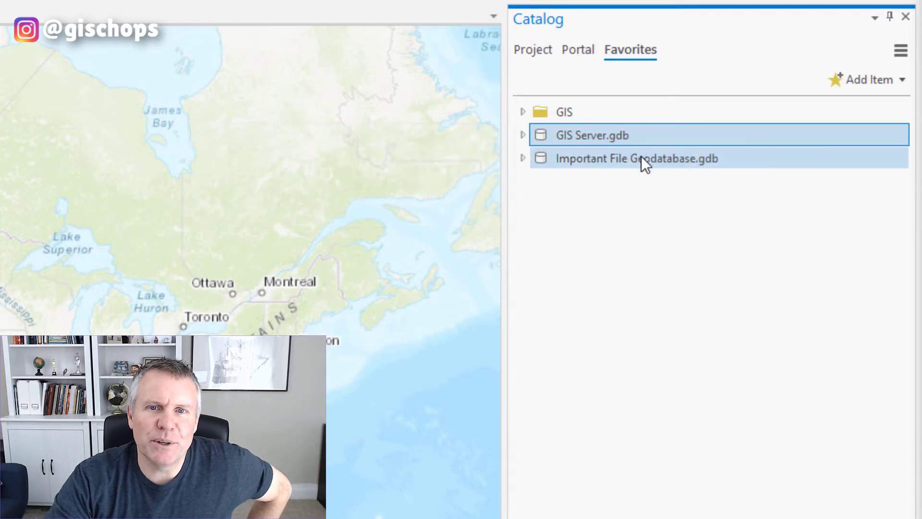
{"action": "left_click", "coordinate": [601, 157]}
{"action": "right_click", "coordinate": [600, 157]}
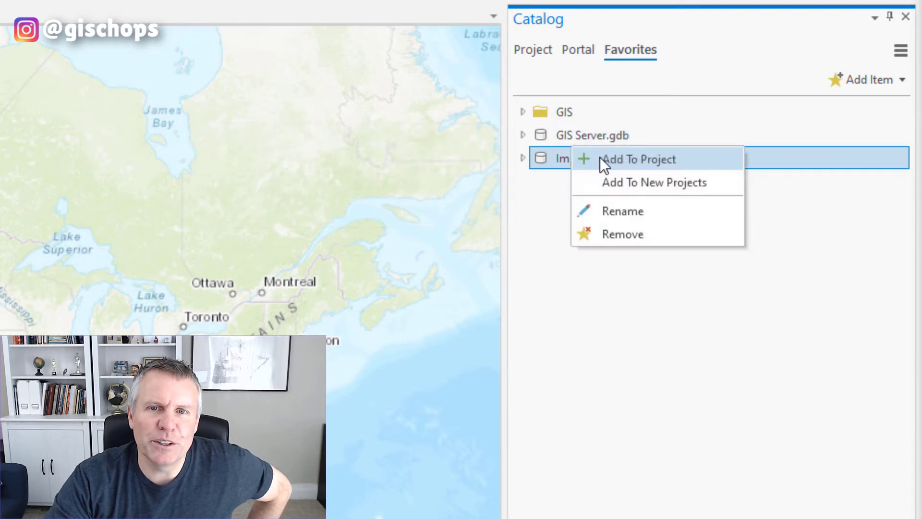
{"action": "left_click", "coordinate": [637, 162]}
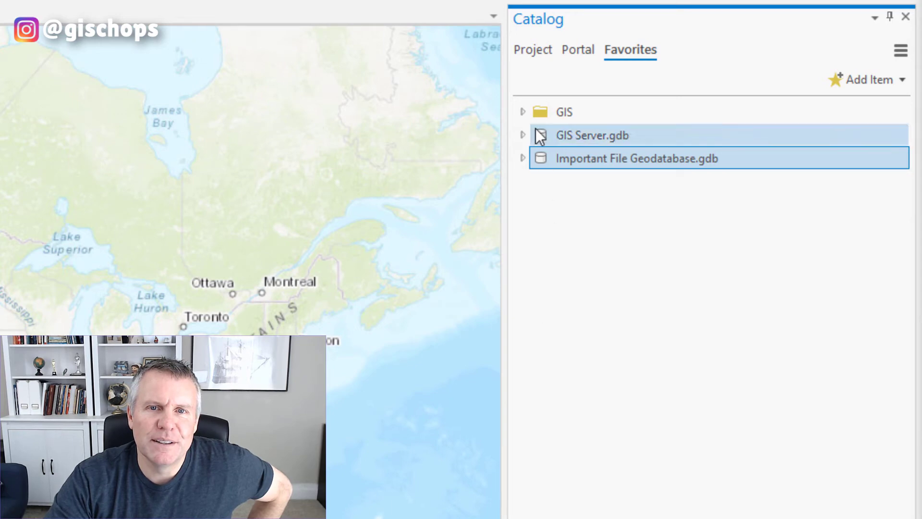
{"action": "left_click", "coordinate": [532, 50]}
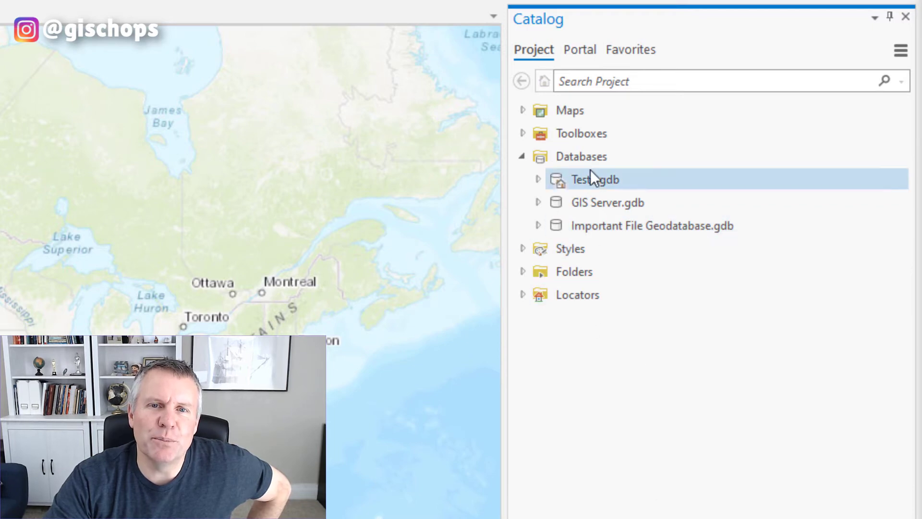
Refresh the project's Databases category
{"action": "left_click", "coordinate": [582, 161]}
{"action": "right_click", "coordinate": [581, 161]}
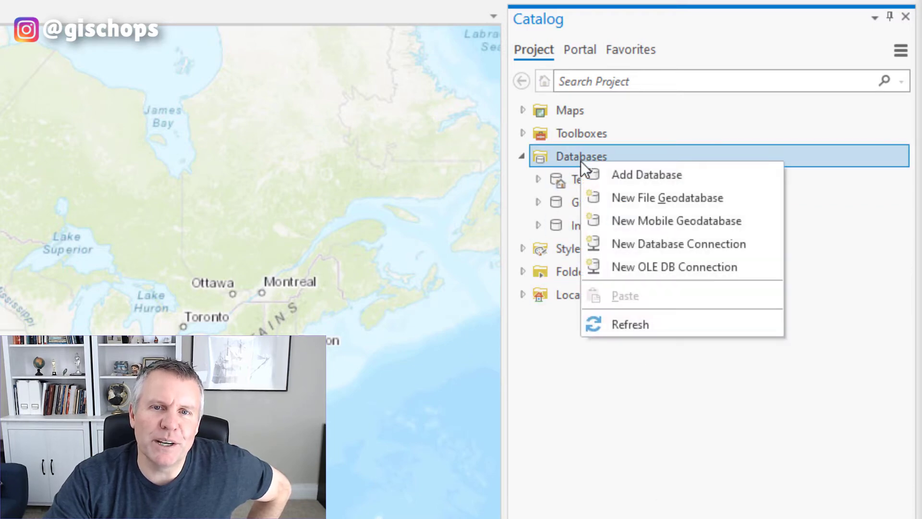
{"action": "left_click", "coordinate": [627, 325]}
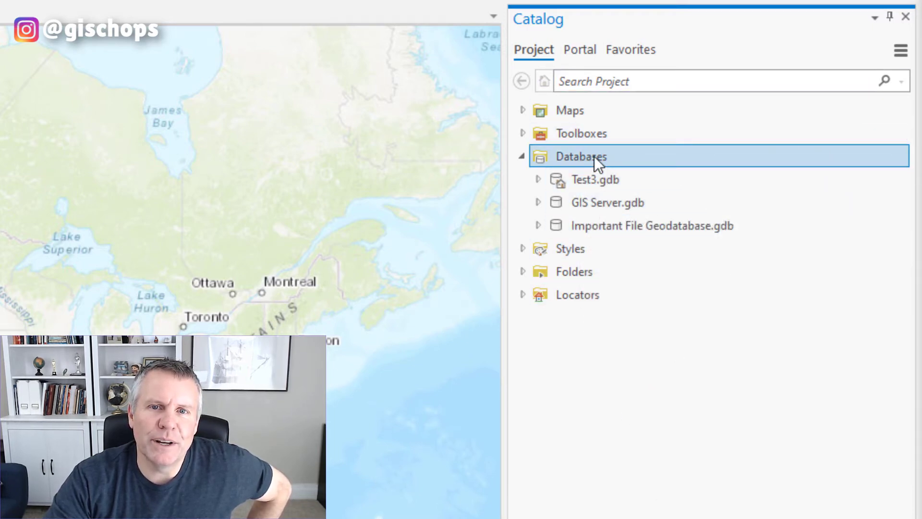
Refresh the whole Catalog pane, then display the Favorites list
{"action": "left_click", "coordinate": [900, 52]}
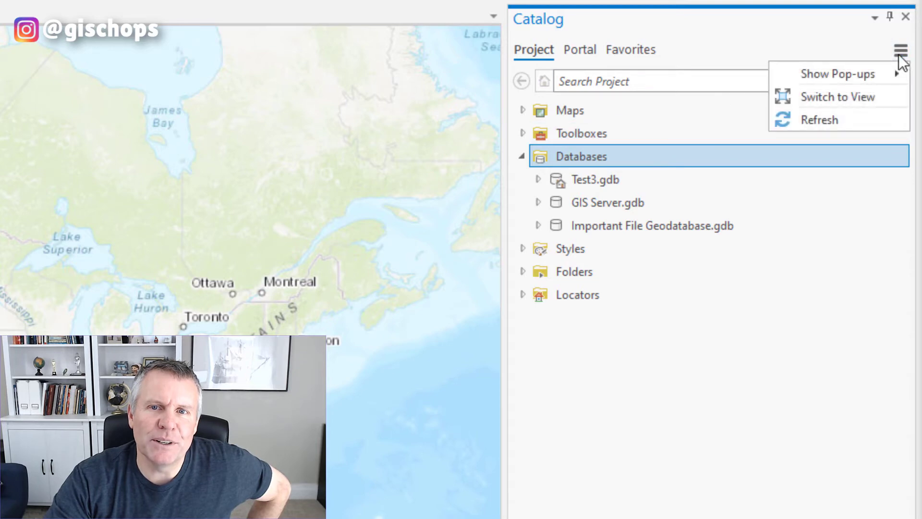
{"action": "left_click", "coordinate": [819, 120]}
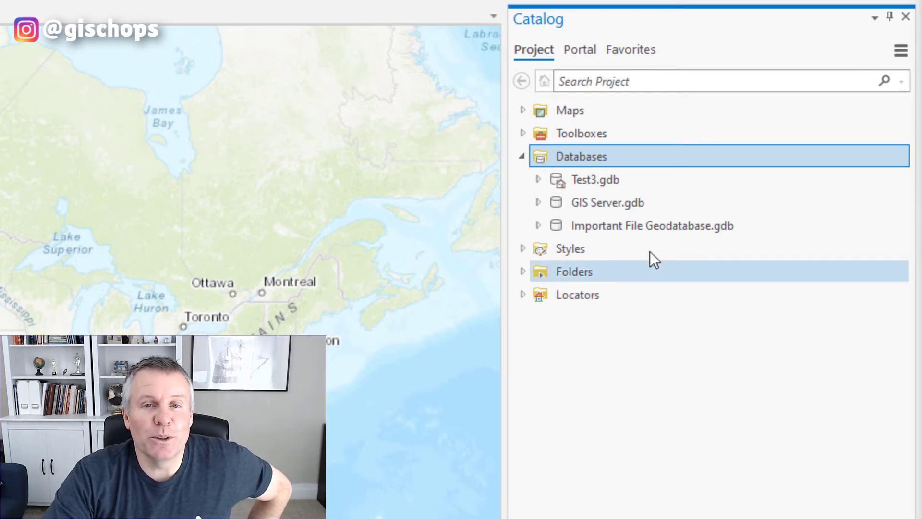
{"action": "left_click", "coordinate": [630, 50]}
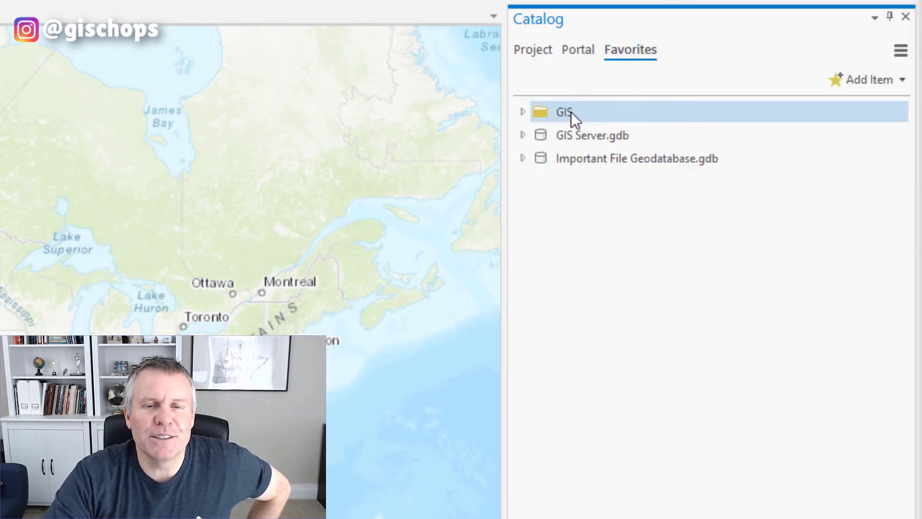